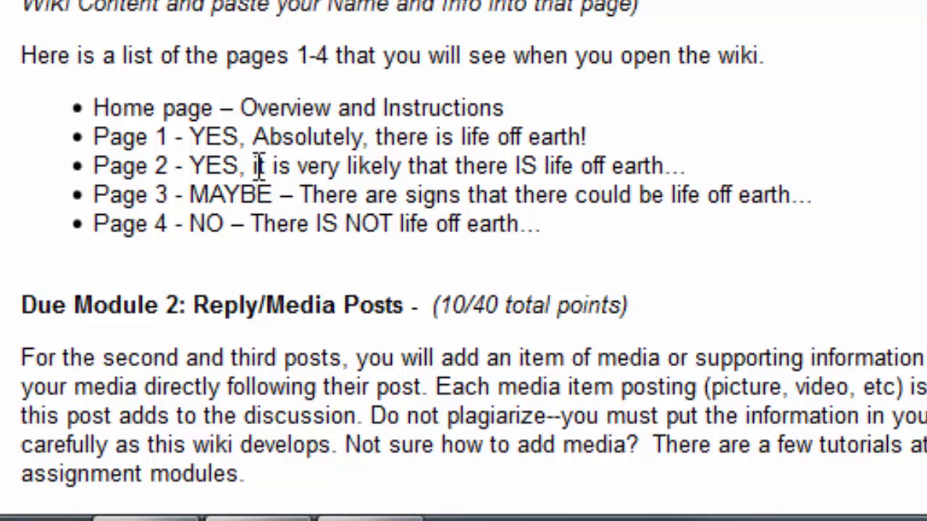
Review the first-post requirements, the list of wiki pages 1-4 and the required post information in the assignment instructions
{"action": "scroll", "coordinate": [248, 161], "scroll_direction": "up", "scroll_amount": 2}
{"action": "scroll", "coordinate": [249, 161], "scroll_direction": "up", "scroll_amount": 8}
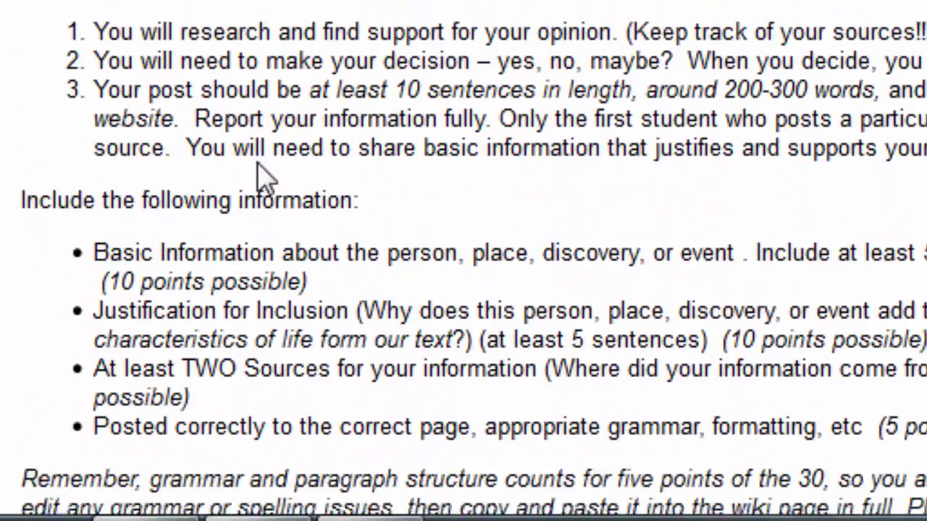
{"action": "scroll", "coordinate": [266, 163], "scroll_direction": "down", "scroll_amount": 4}
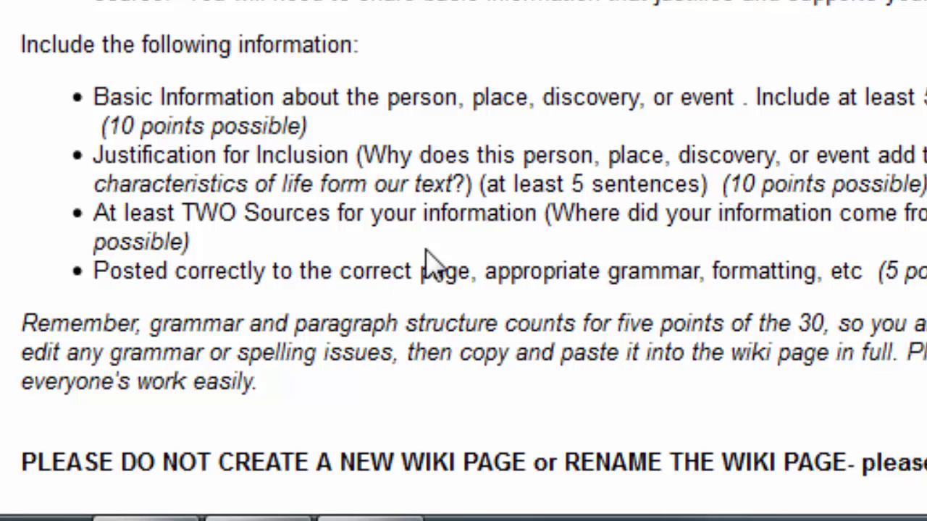
{"action": "scroll", "coordinate": [513, 195], "scroll_direction": "up", "scroll_amount": 3}
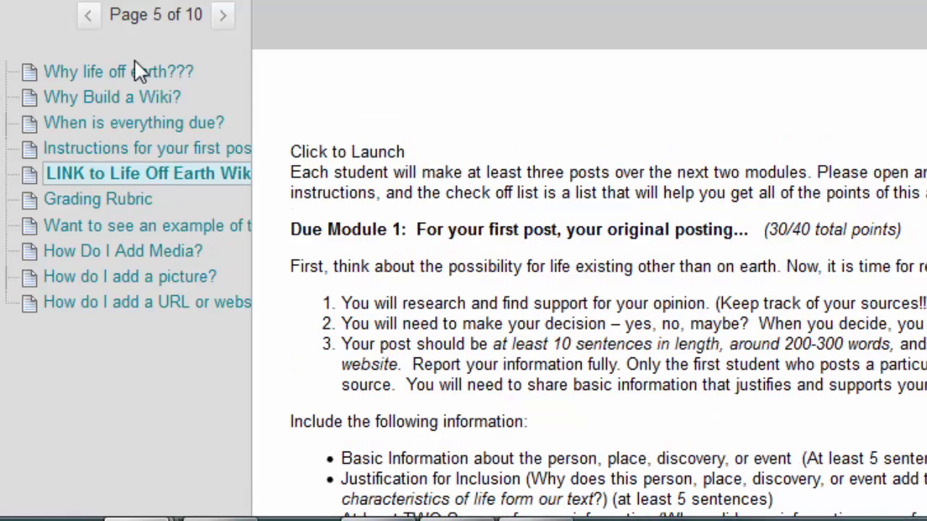
Open the Grading Rubric page and examine its criteria and levels of achievement
{"action": "left_click", "coordinate": [102, 206]}
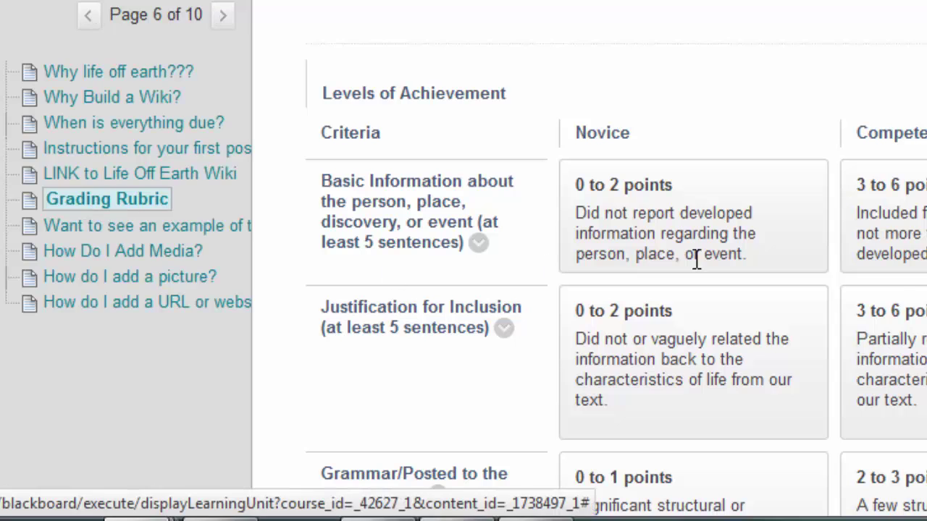
{"action": "scroll", "coordinate": [695, 259], "scroll_direction": "down", "scroll_amount": 5}
{"action": "scroll", "coordinate": [464, 261], "scroll_direction": "up", "scroll_amount": 5}
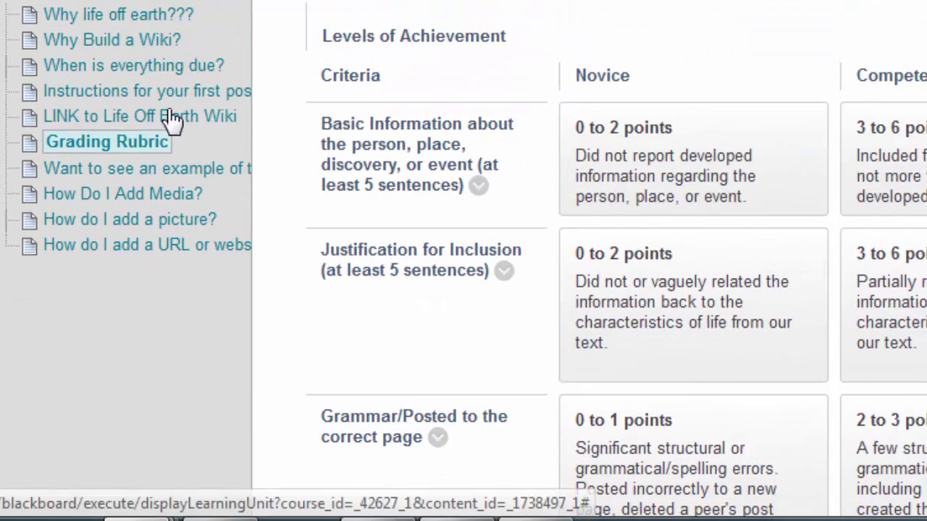
Open the Life Off Earth Wiki through its link page and look over the wiki instructions
{"action": "left_click", "coordinate": [167, 118]}
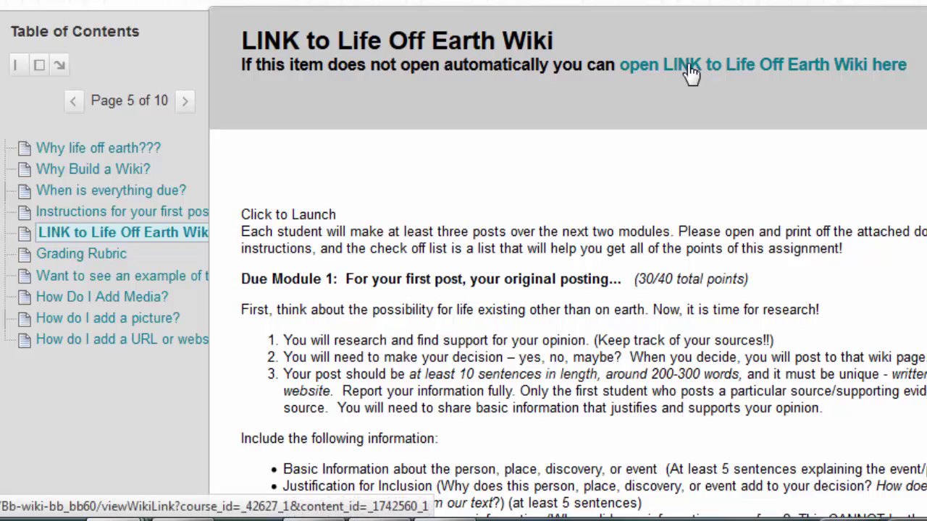
{"action": "left_click", "coordinate": [690, 67]}
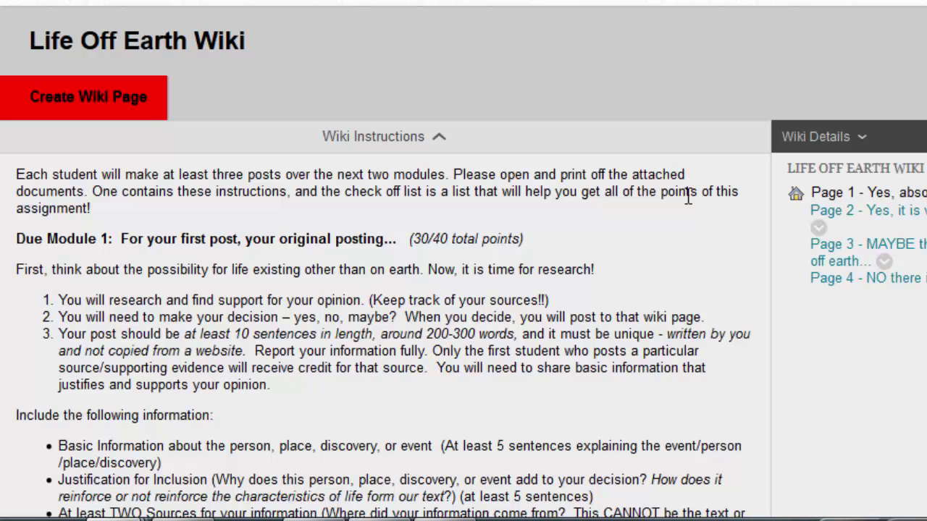
{"action": "scroll", "coordinate": [413, 240], "scroll_direction": "down", "scroll_amount": 5}
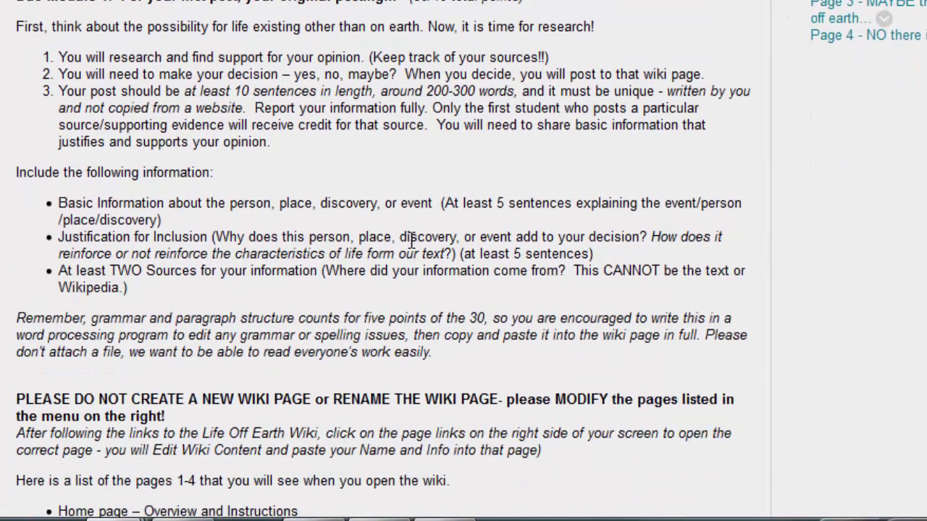
{"action": "scroll", "coordinate": [413, 239], "scroll_direction": "up", "scroll_amount": 5}
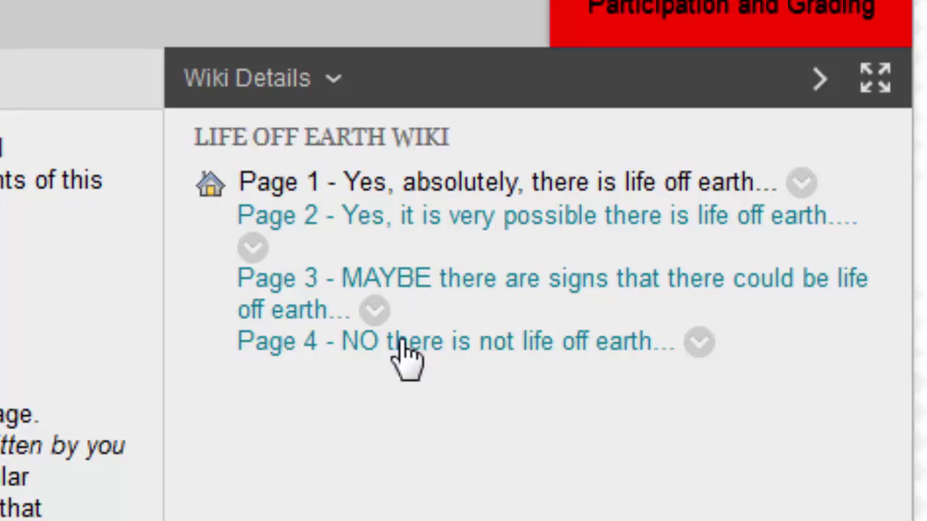
Open wiki Page 2, "Yes, it is very possible there is life off earth", check its posting instructions and open its content for editing
{"action": "left_click", "coordinate": [425, 217]}
{"action": "scroll", "coordinate": [43, 406], "scroll_direction": "down", "scroll_amount": 10}
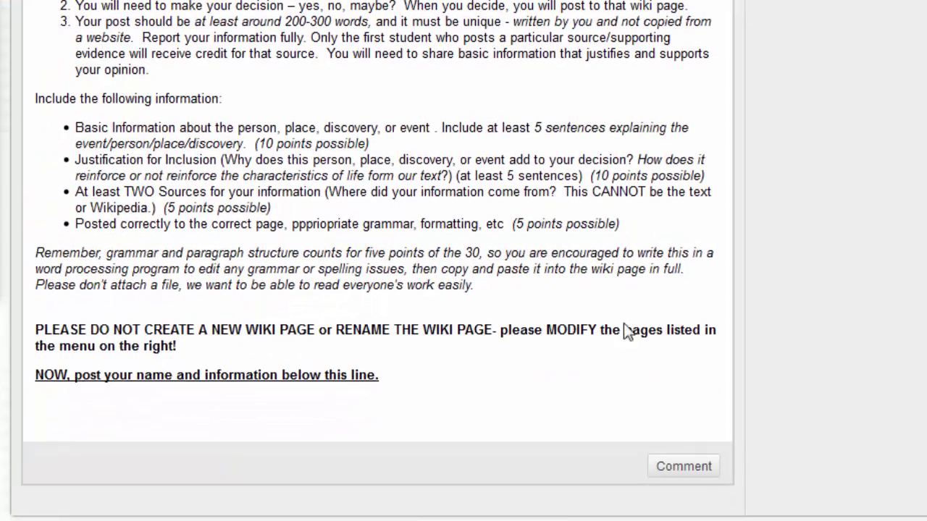
{"action": "scroll", "coordinate": [720, 295], "scroll_direction": "up", "scroll_amount": 5}
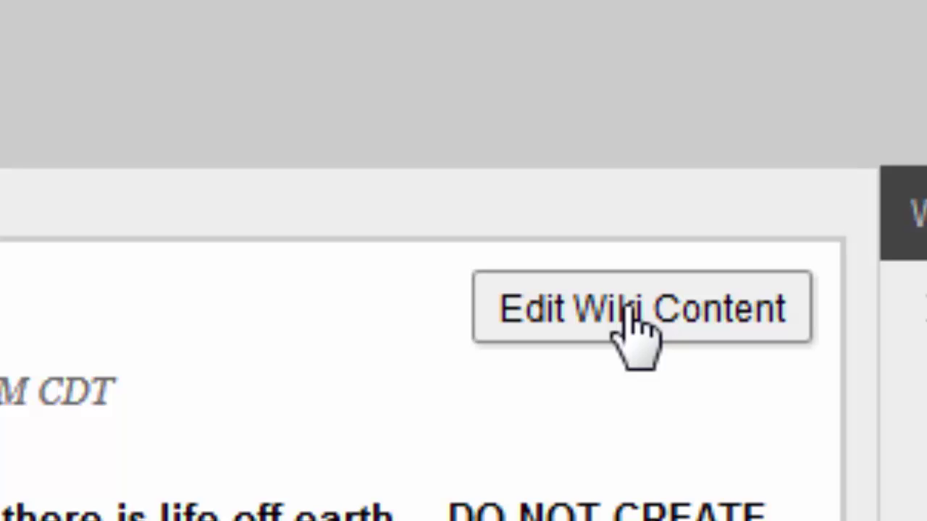
{"action": "left_click", "coordinate": [629, 308]}
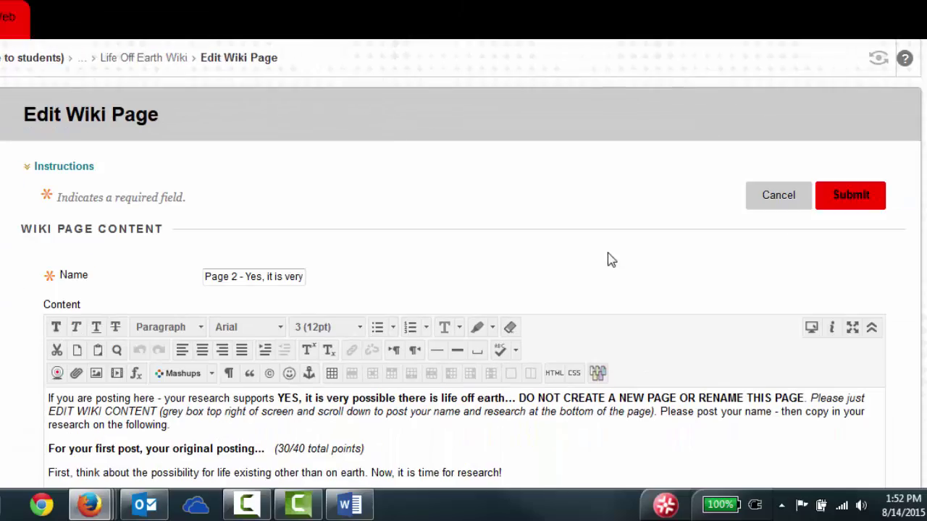
Enter the poster's first name on a new line below "NOW, post your name and information below this line."
{"action": "scroll", "coordinate": [640, 232], "scroll_direction": "down", "scroll_amount": 2}
{"action": "scroll", "coordinate": [638, 226], "scroll_direction": "down", "scroll_amount": 3}
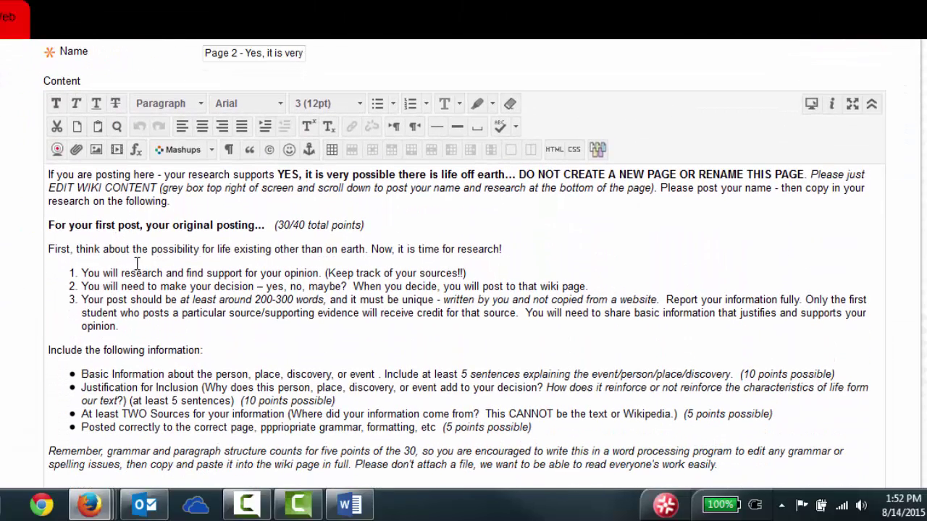
{"action": "scroll", "coordinate": [439, 285], "scroll_direction": "down", "scroll_amount": 6}
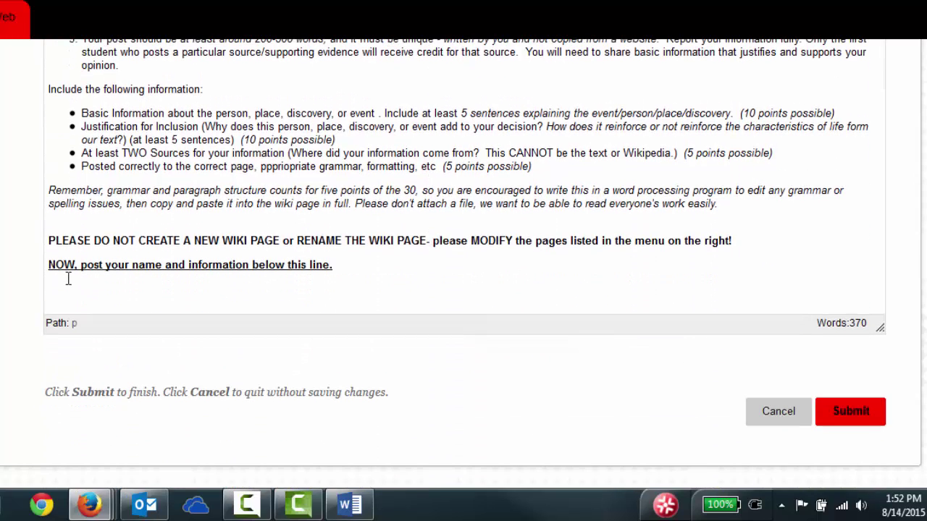
{"action": "left_click", "coordinate": [348, 268]}
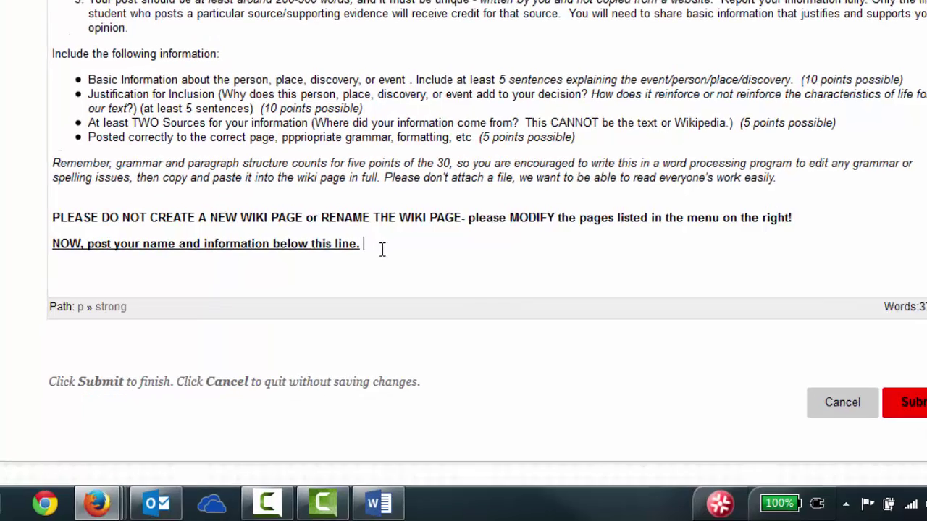
{"action": "key", "text": "Return"}
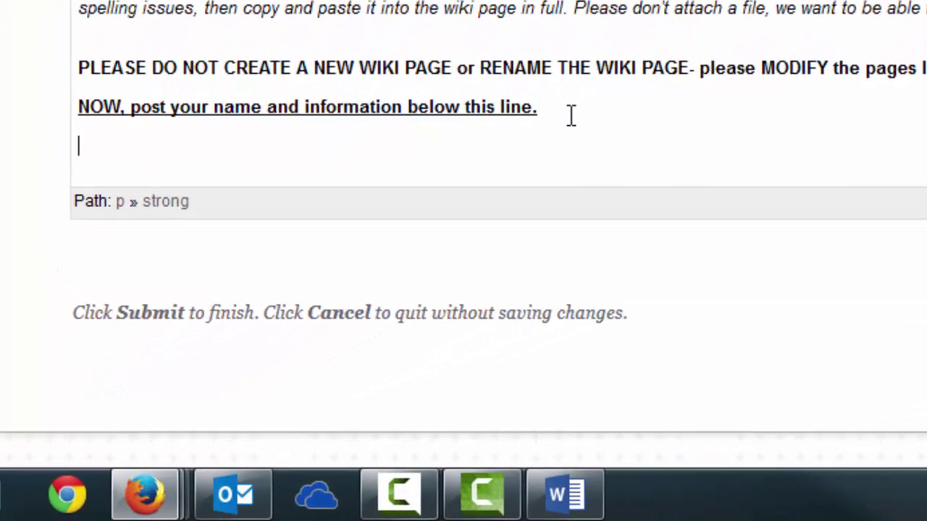
{"action": "type", "text": "Deb"}
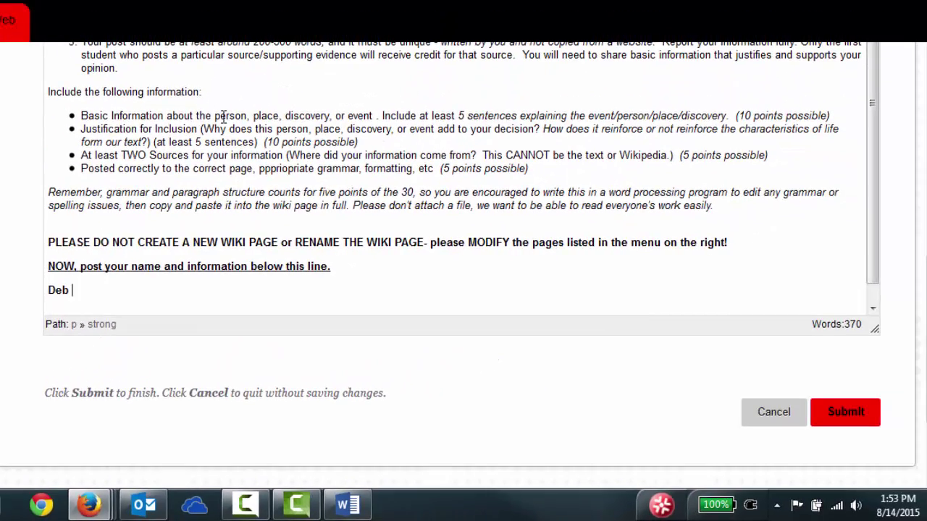
{"action": "scroll", "coordinate": [224, 117], "scroll_direction": "up", "scroll_amount": 5}
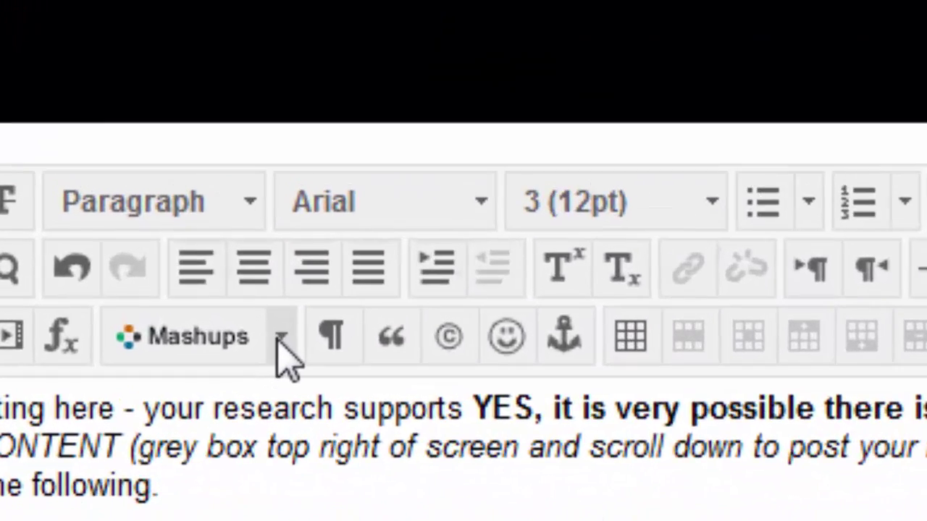
{"action": "left_click", "coordinate": [215, 129]}
{"action": "left_click", "coordinate": [259, 402]}
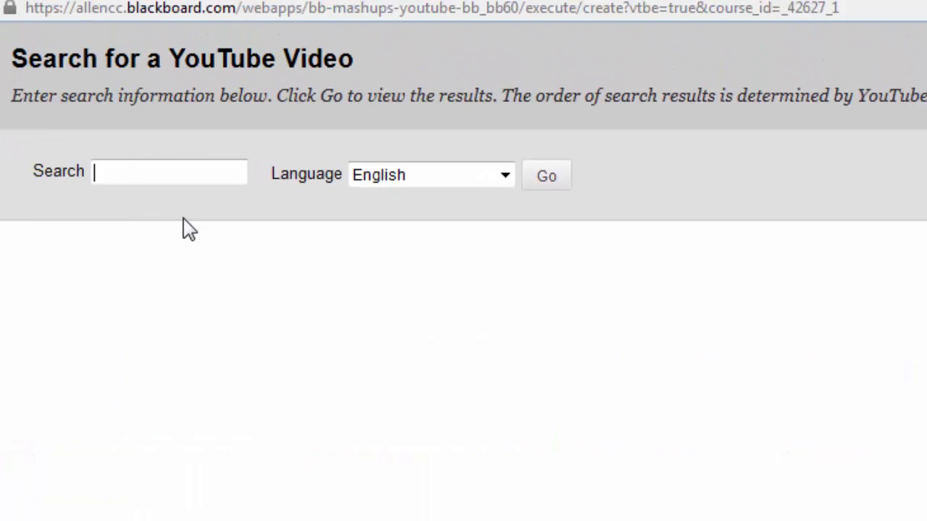
{"action": "type", "text": "https://youtu.be/lXa9dpgbHsU"}
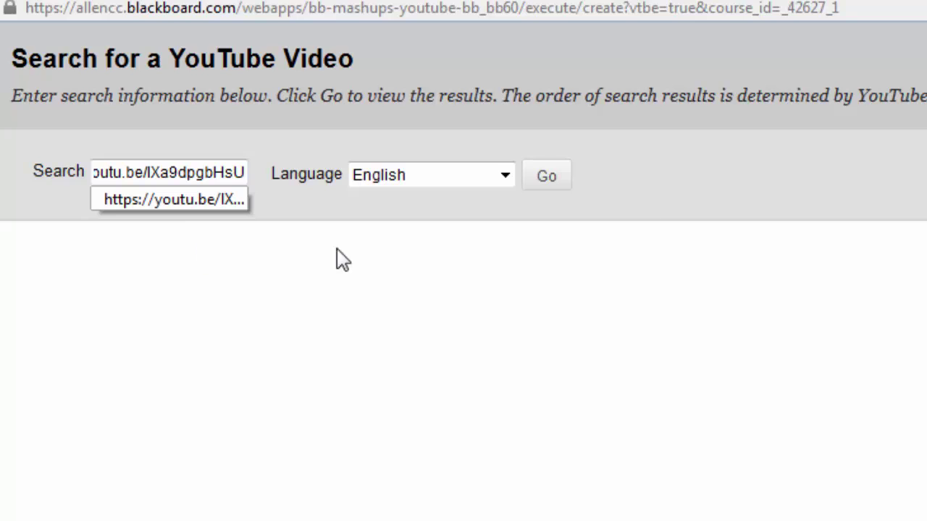
{"action": "left_click", "coordinate": [547, 180]}
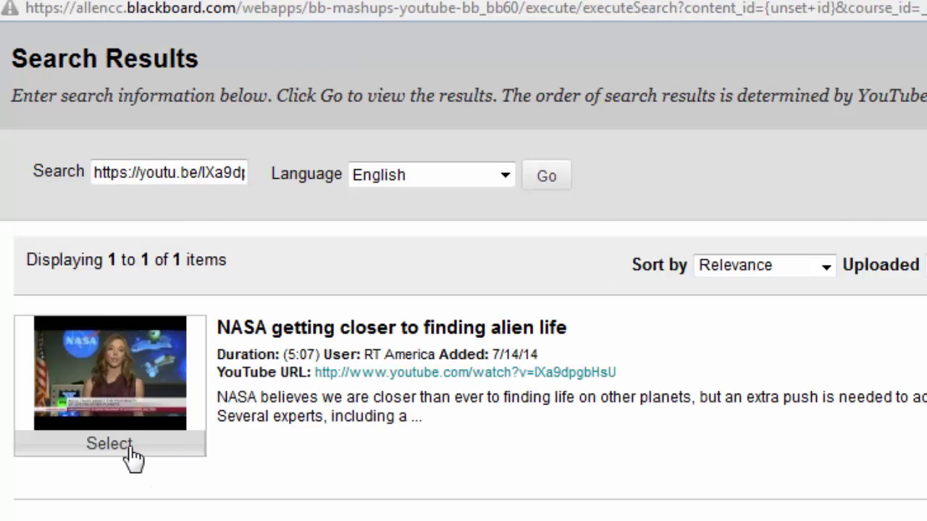
Embed the video "NASA getting closer to finding alien life" below the name, with its thumbnail, YouTube URL and video information
{"action": "left_click", "coordinate": [116, 449]}
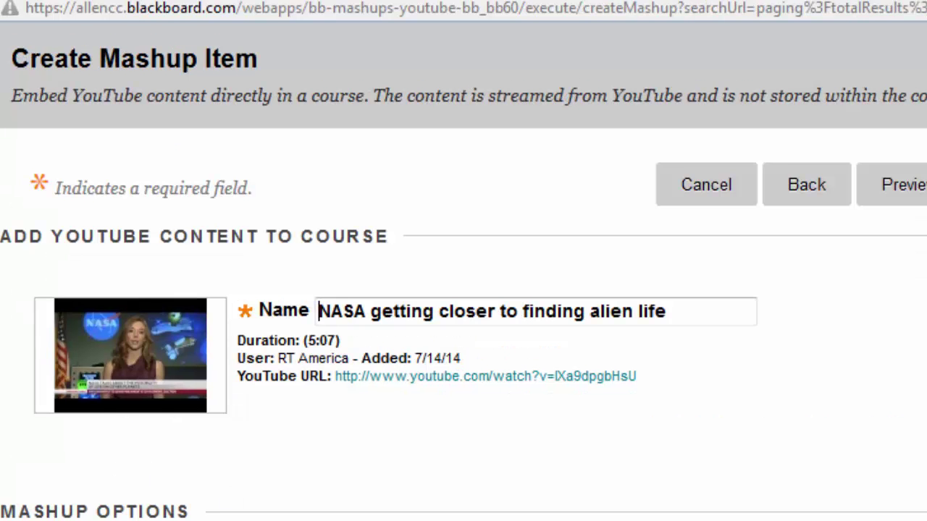
{"action": "scroll", "coordinate": [463, 290], "scroll_direction": "down", "scroll_amount": 2}
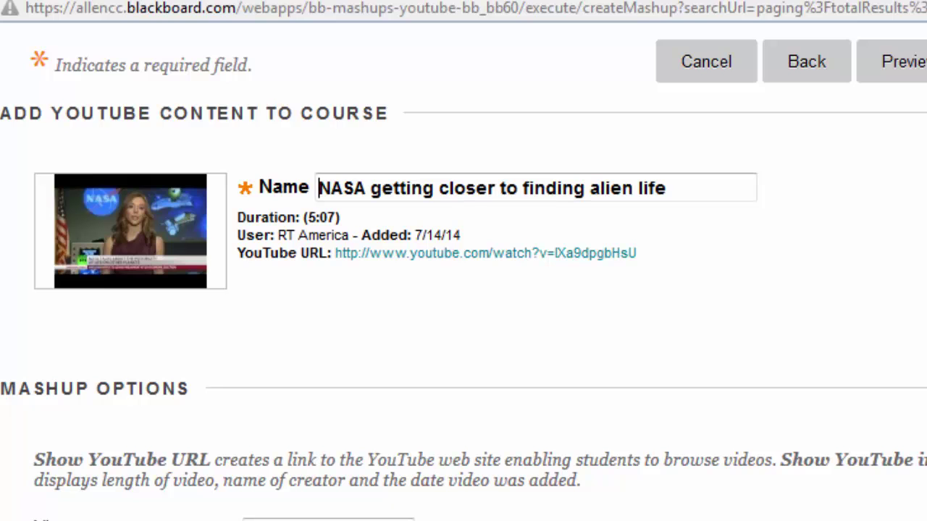
{"action": "scroll", "coordinate": [463, 290], "scroll_direction": "down", "scroll_amount": 3}
{"action": "left_click", "coordinate": [251, 417]}
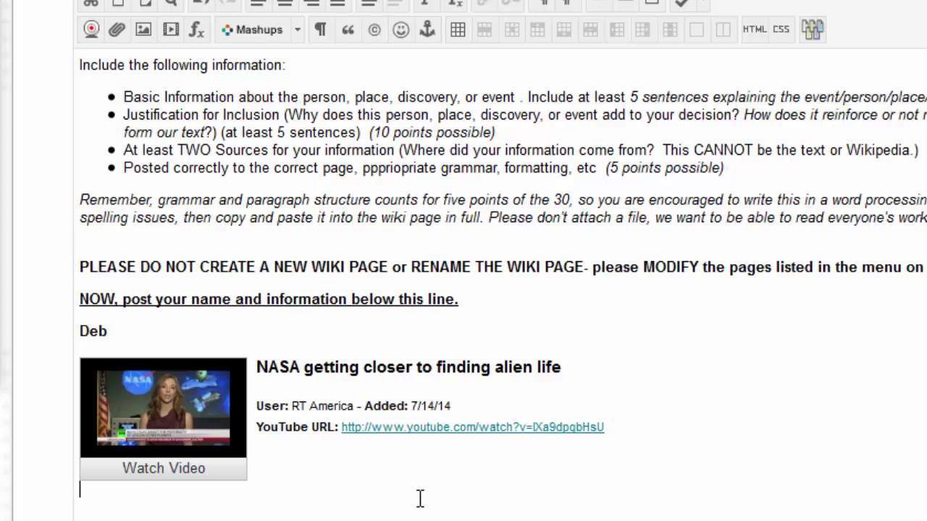
{"action": "scroll", "coordinate": [493, 456], "scroll_direction": "down", "scroll_amount": 1}
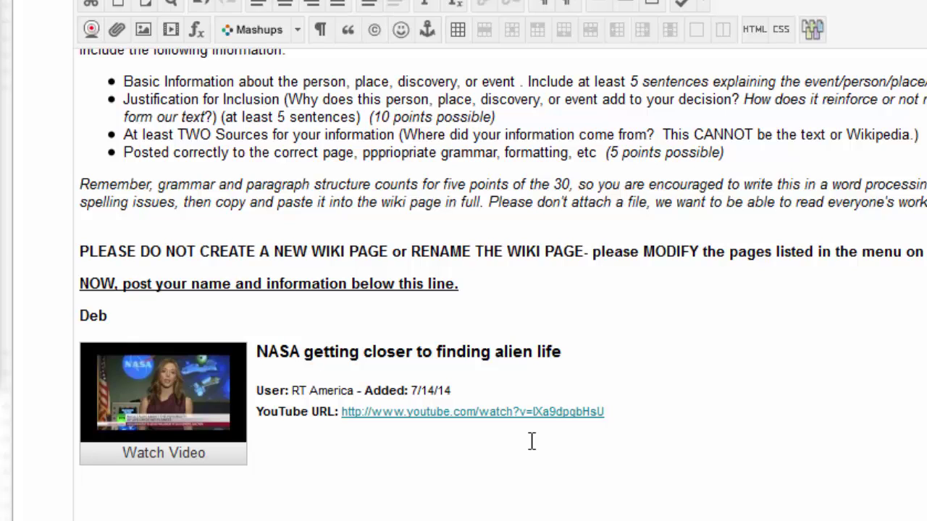
{"action": "type", "text": "believe that...."}
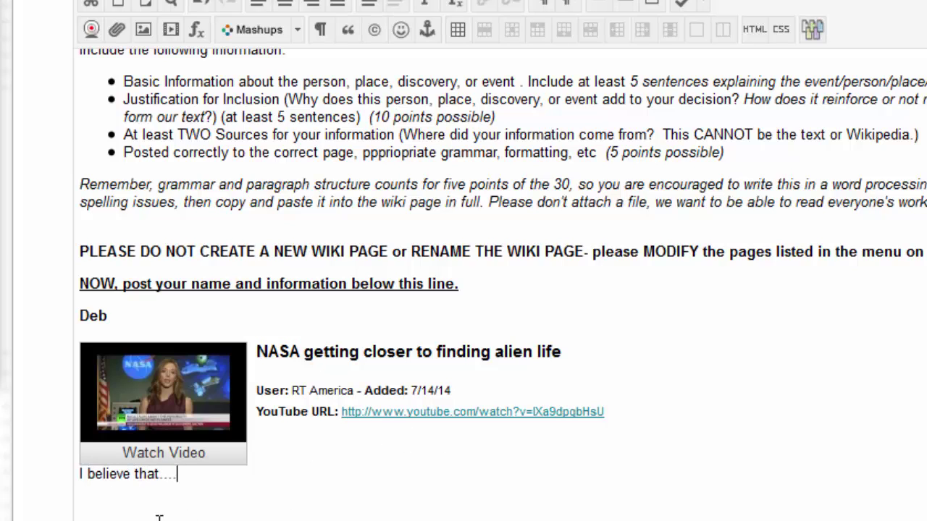
{"action": "left_click", "coordinate": [137, 501]}
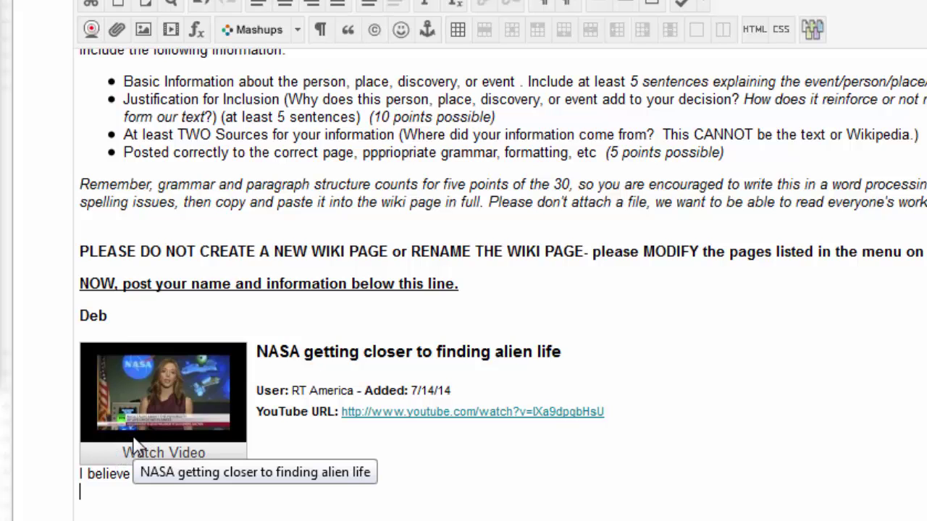
{"action": "scroll", "coordinate": [229, 336], "scroll_direction": "up", "scroll_amount": 2}
{"action": "scroll", "coordinate": [229, 336], "scroll_direction": "down", "scroll_amount": 2}
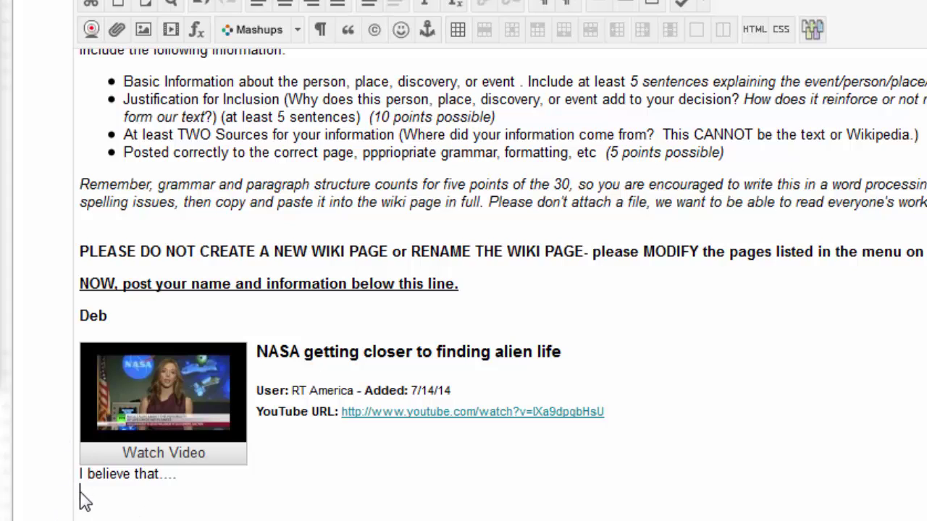
{"action": "type", "text": "https://youtu.be/lXa9dpgbHsU"}
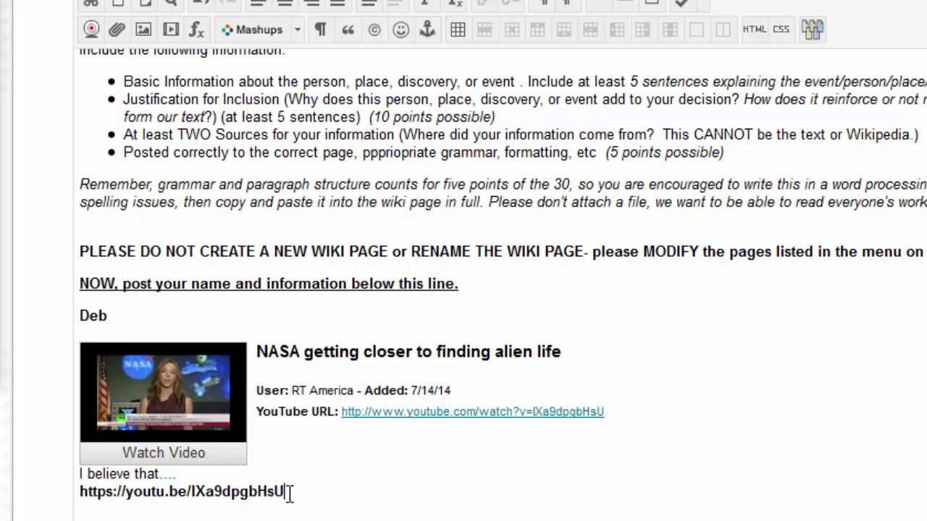
{"action": "left_click_drag", "start_coordinate": [289, 493], "coordinate": [73, 500]}
{"action": "key", "text": "ctrl+c"}
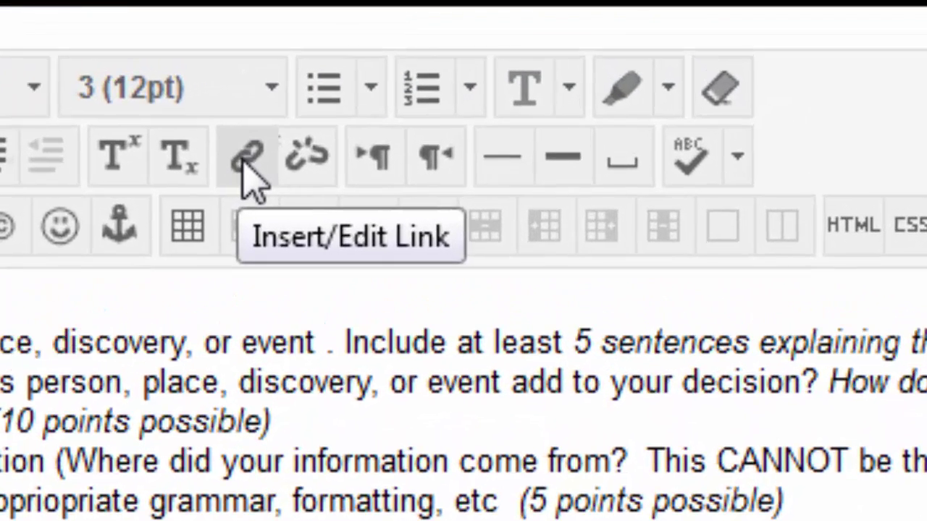
{"action": "left_click", "coordinate": [244, 161]}
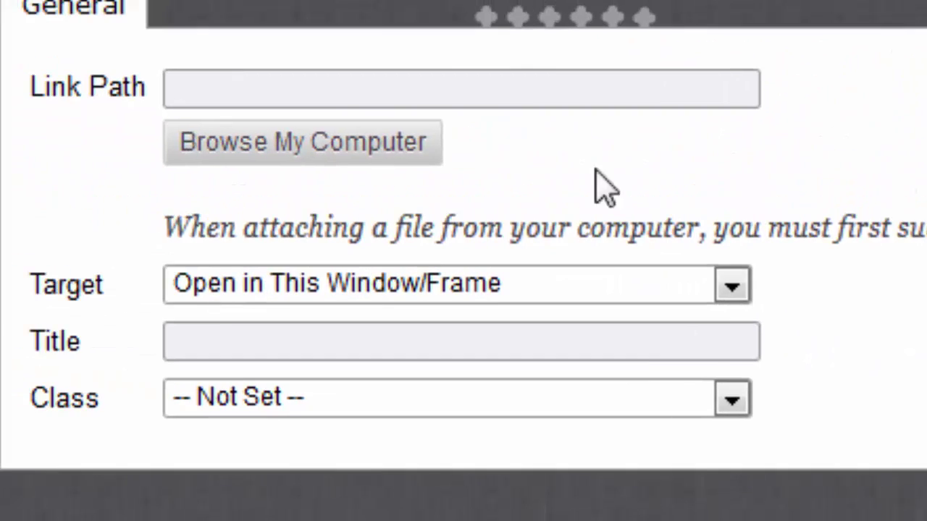
{"action": "left_click", "coordinate": [309, 93]}
{"action": "key", "text": "ctrl+v"}
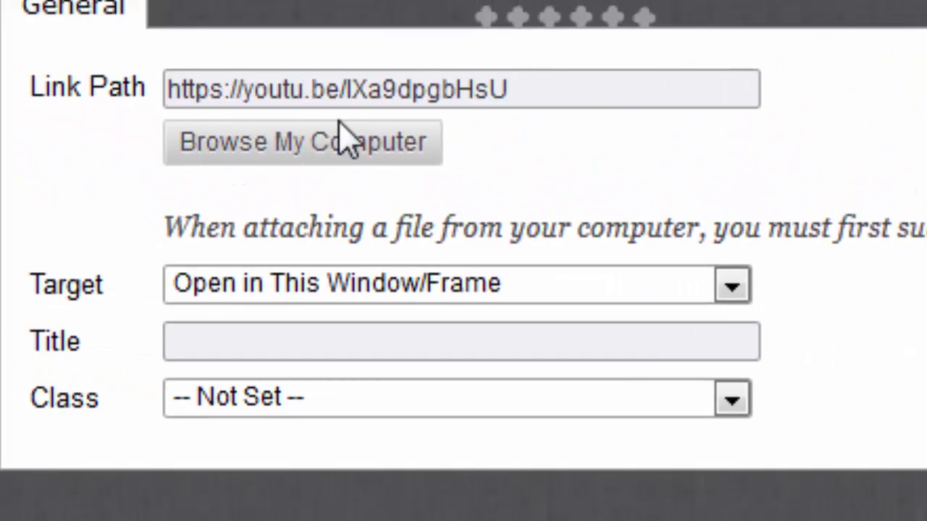
{"action": "left_click", "coordinate": [351, 284]}
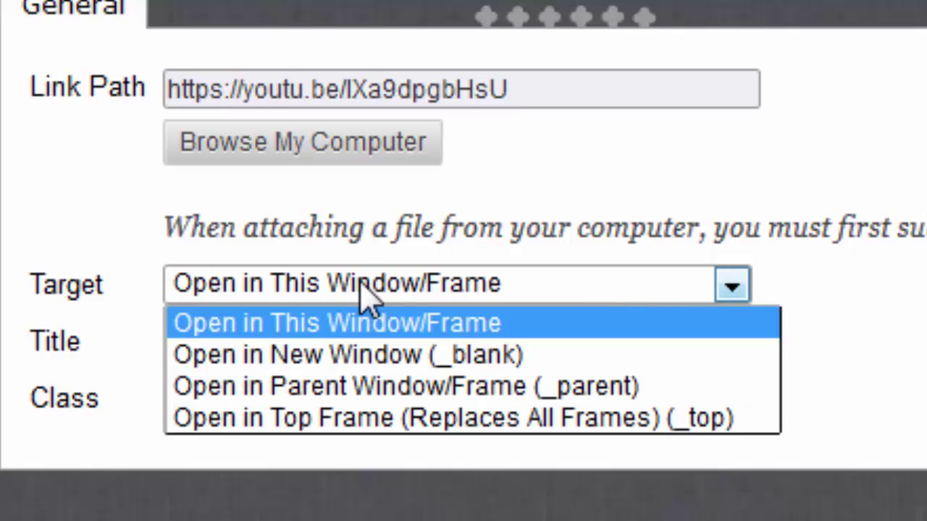
{"action": "left_click", "coordinate": [357, 354]}
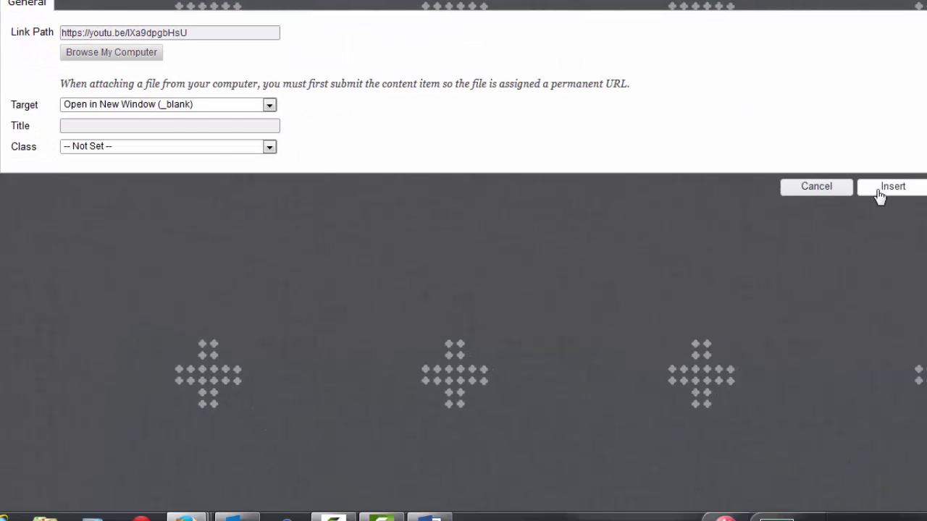
{"action": "left_click", "coordinate": [878, 190]}
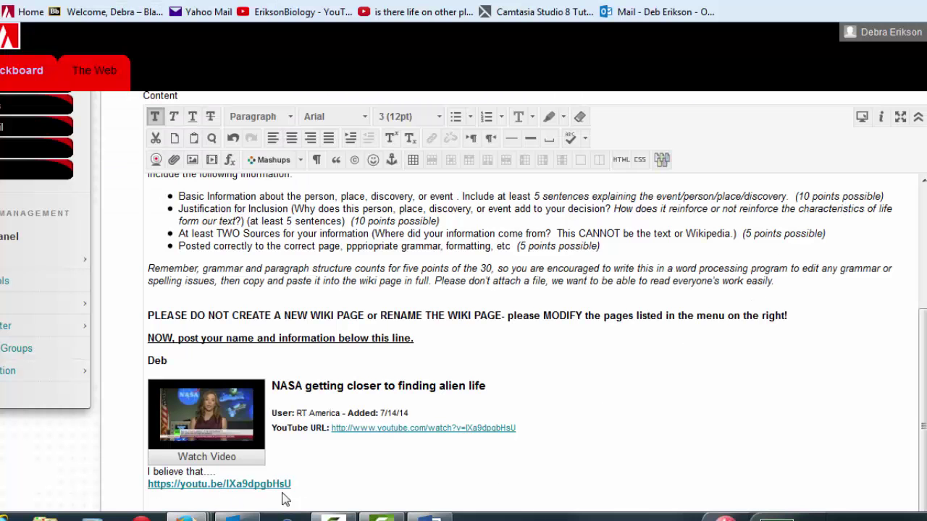
Submit the edited wiki Page 2 and check the posted name, video, comment text and link at the end of the page
{"action": "scroll", "coordinate": [391, 457], "scroll_direction": "down", "scroll_amount": 3}
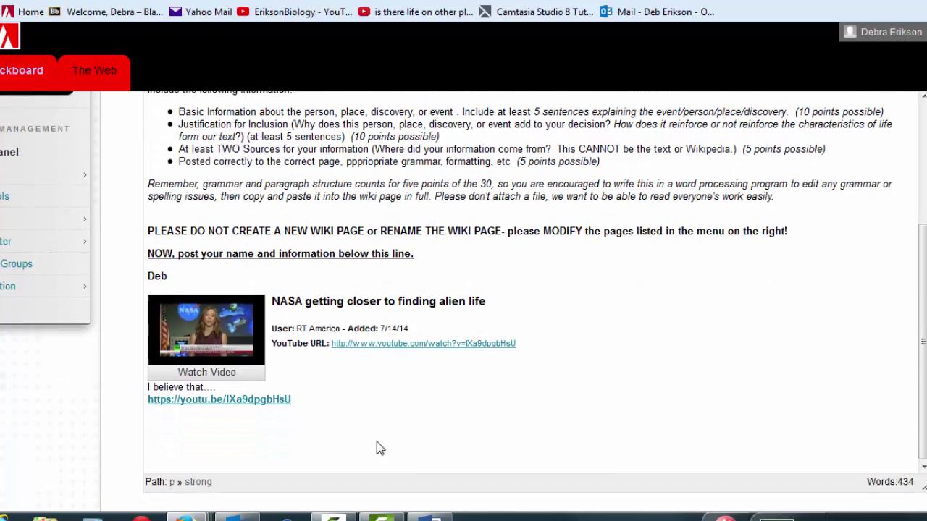
{"action": "scroll", "coordinate": [697, 373], "scroll_direction": "down", "scroll_amount": 5}
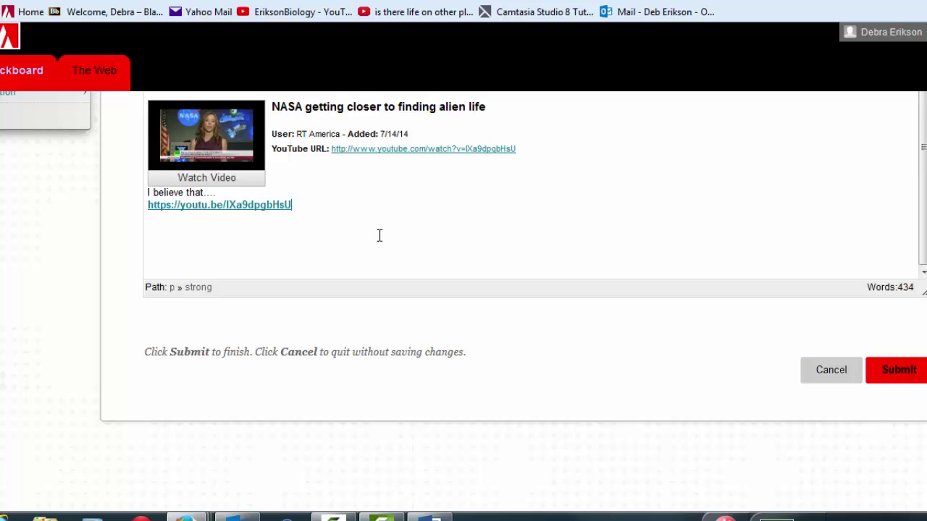
{"action": "left_click", "coordinate": [877, 377]}
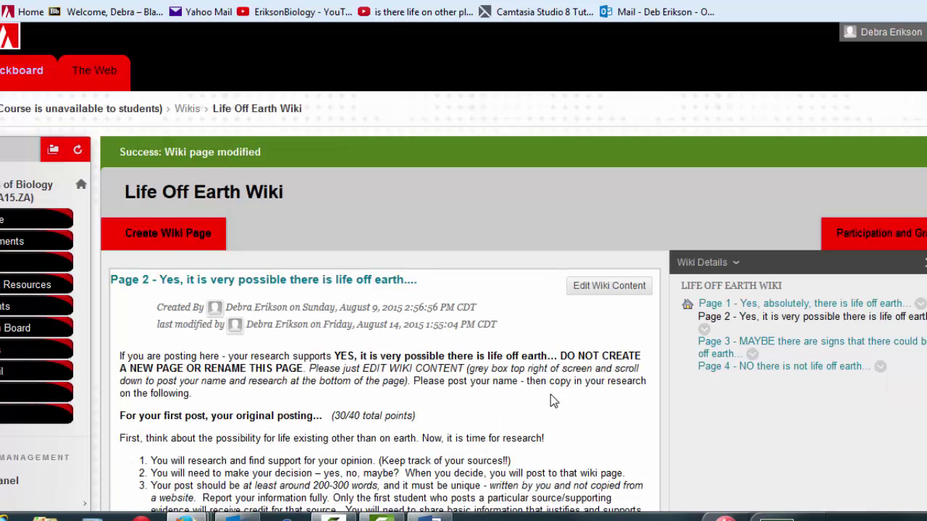
{"action": "scroll", "coordinate": [551, 371], "scroll_direction": "down", "scroll_amount": 3}
{"action": "scroll", "coordinate": [552, 370], "scroll_direction": "down", "scroll_amount": 5}
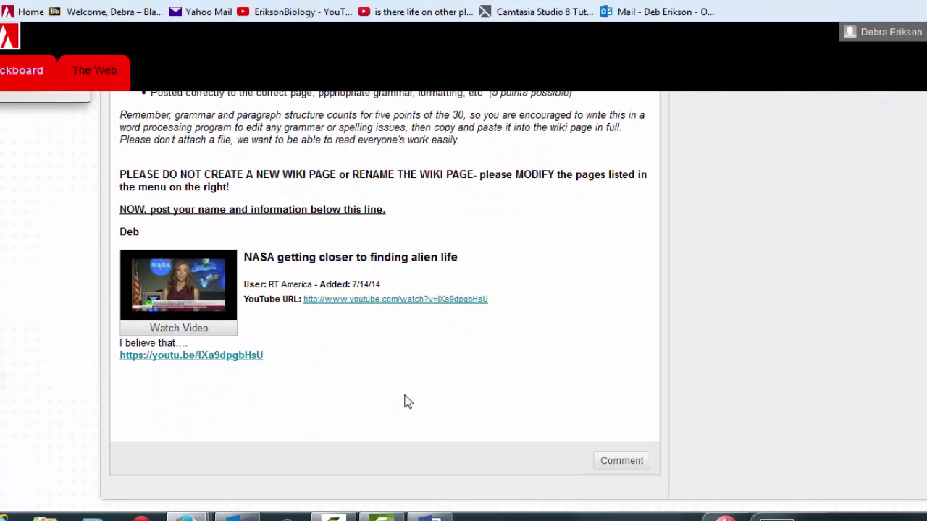
Reopen the content of Page 2 for editing and add a second student's name with a dash below the linked address
{"action": "scroll", "coordinate": [410, 394], "scroll_direction": "up", "scroll_amount": 5}
{"action": "scroll", "coordinate": [410, 394], "scroll_direction": "up", "scroll_amount": 2}
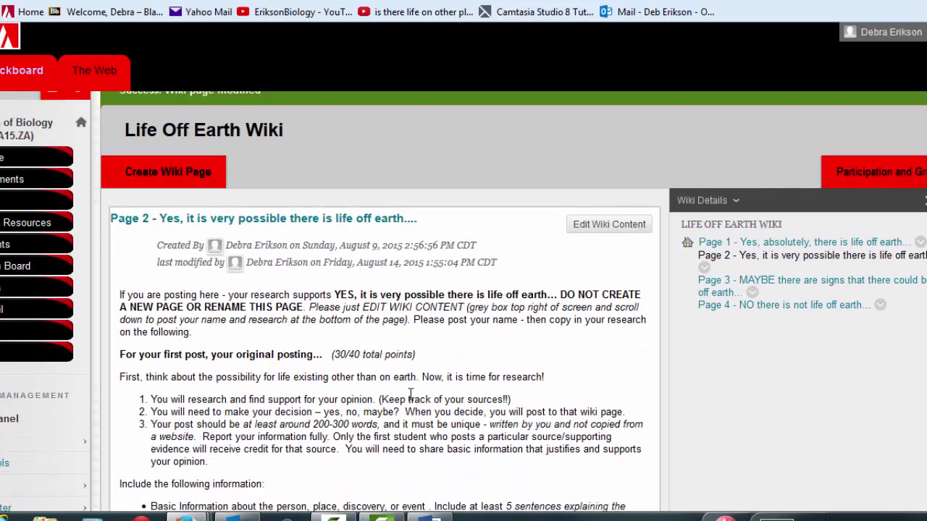
{"action": "left_click", "coordinate": [592, 225]}
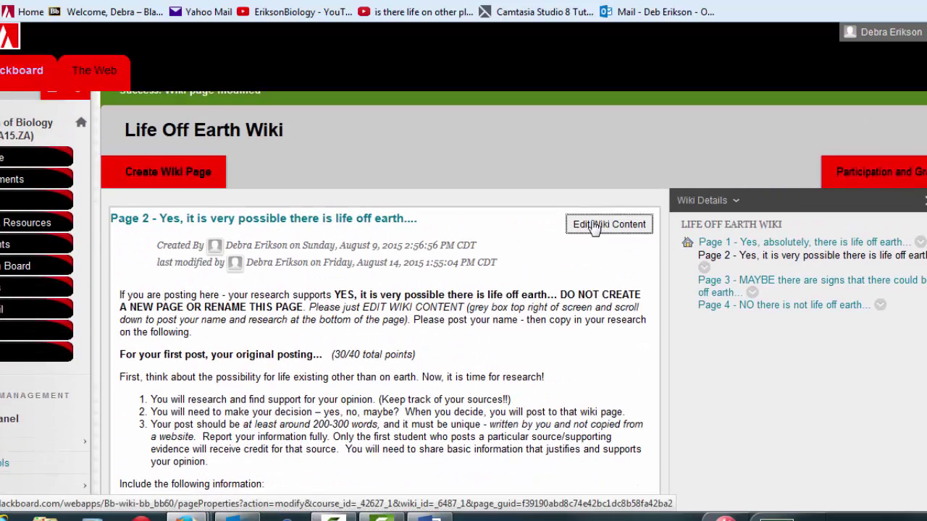
{"action": "scroll", "coordinate": [564, 312], "scroll_direction": "down", "scroll_amount": 10}
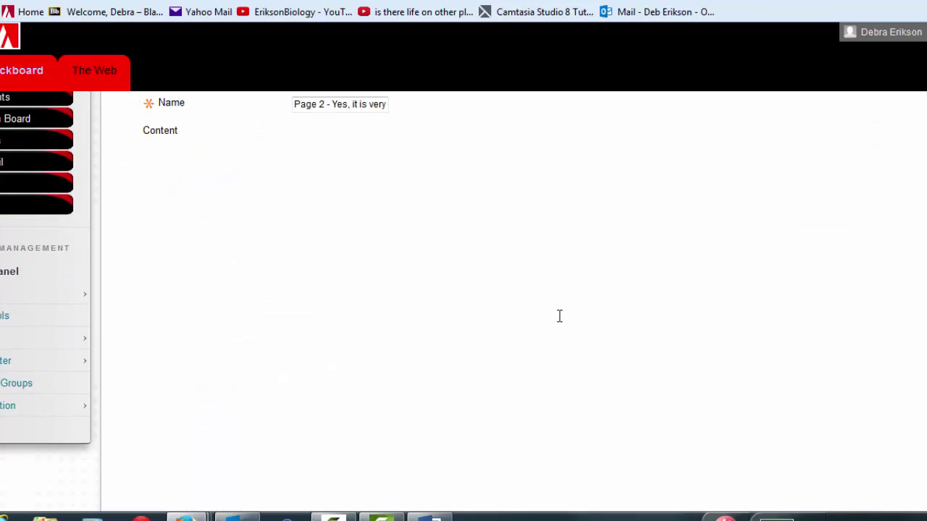
{"action": "scroll", "coordinate": [535, 314], "scroll_direction": "down", "scroll_amount": 2}
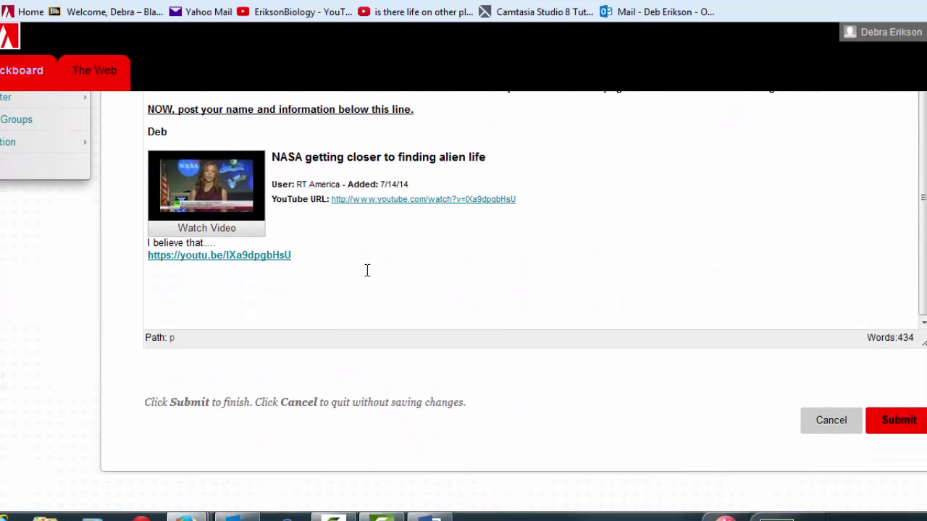
{"action": "left_click", "coordinate": [167, 270]}
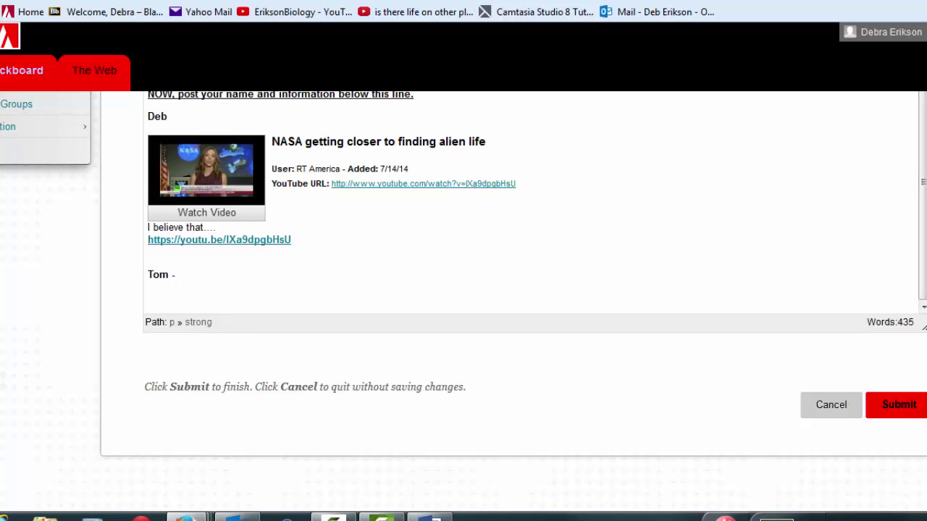
Switch to the Life Off Earth assignment checklist in Word, maximize it, and review the Original Post and Reply/Media Posts requirements
{"action": "left_click_drag", "start_coordinate": [926, 97], "coordinate": [344, 22]}
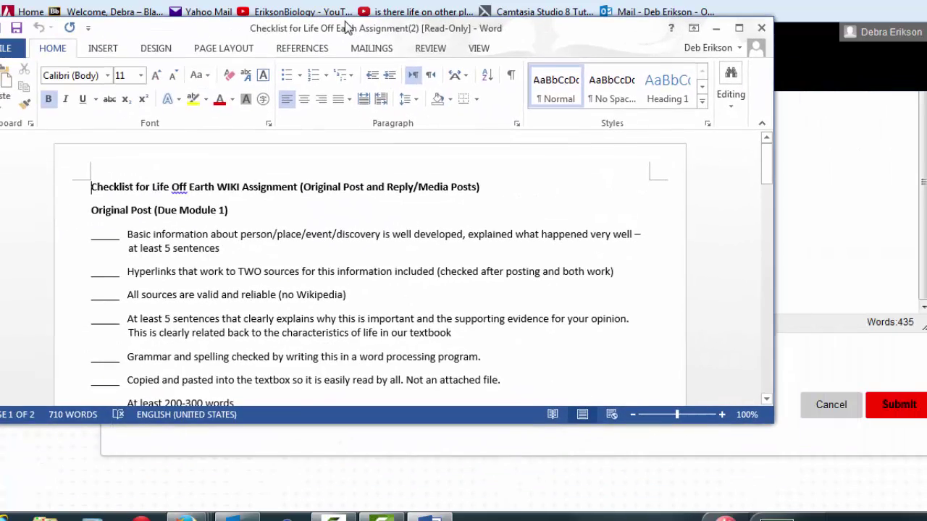
{"action": "left_click", "coordinate": [738, 28]}
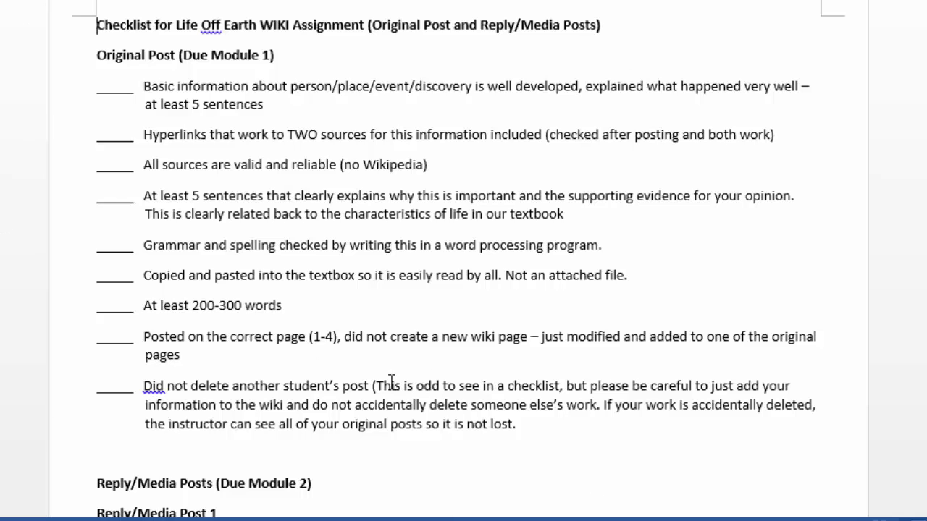
{"action": "scroll", "coordinate": [392, 375], "scroll_direction": "down", "scroll_amount": 3}
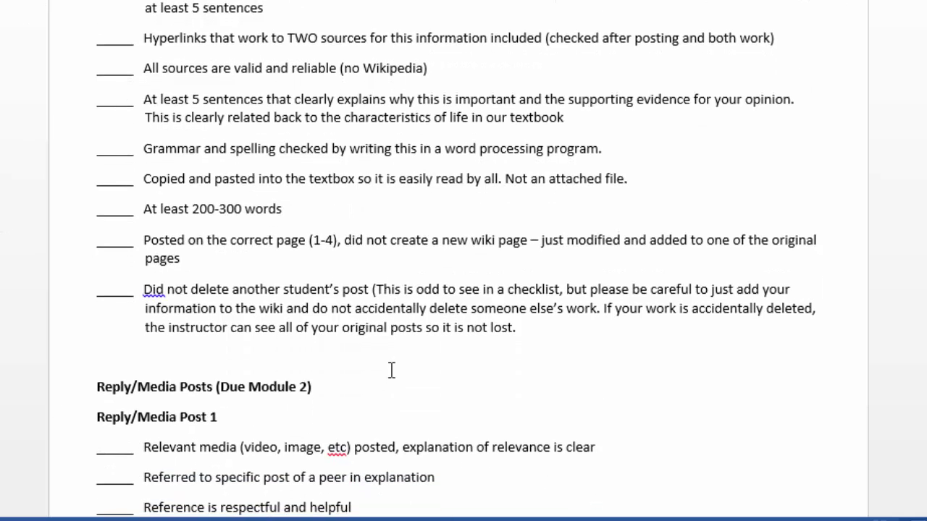
{"action": "scroll", "coordinate": [391, 362], "scroll_direction": "up", "scroll_amount": 3}
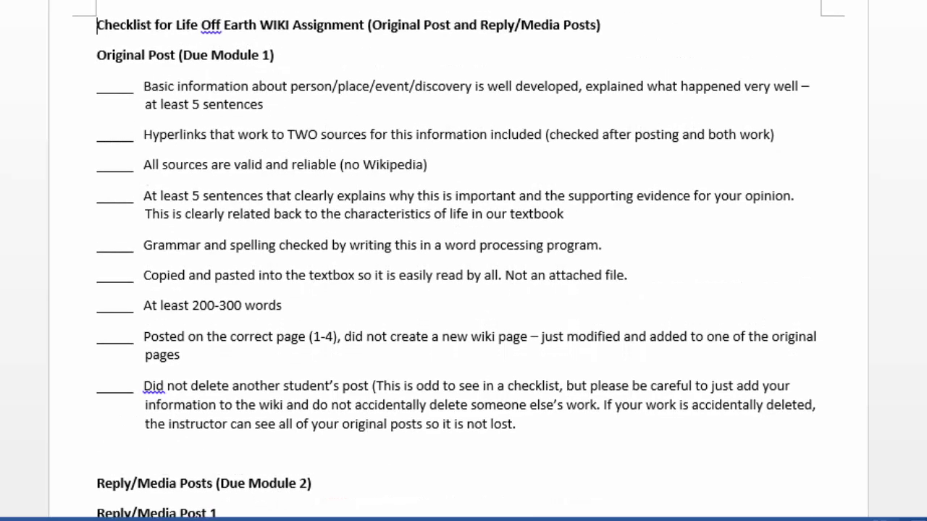